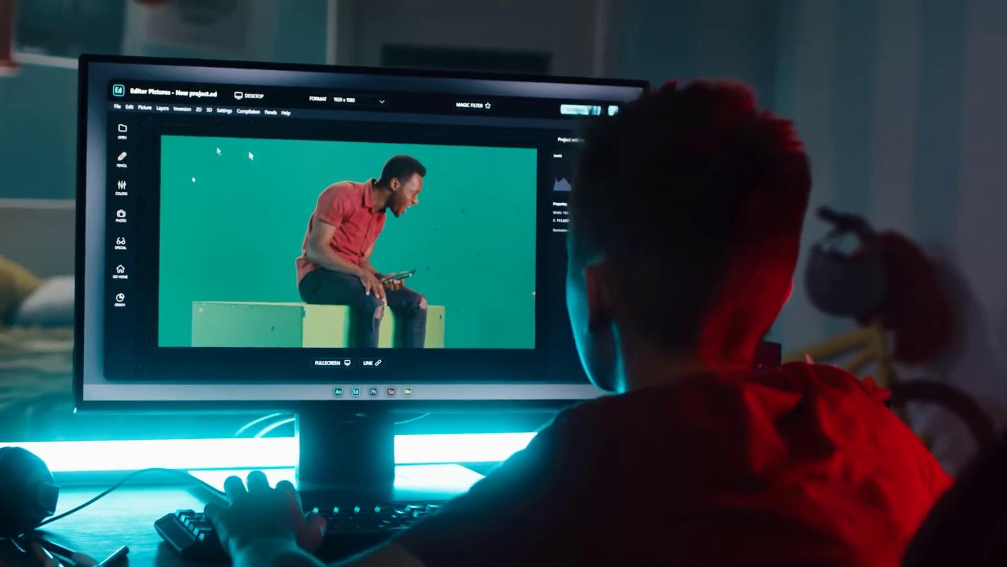
- Open E:\Guide\Footage in File Explorer and place it over the empty VideoProc Vlogger window
{"action": "left_click", "coordinate": [136, 142]}
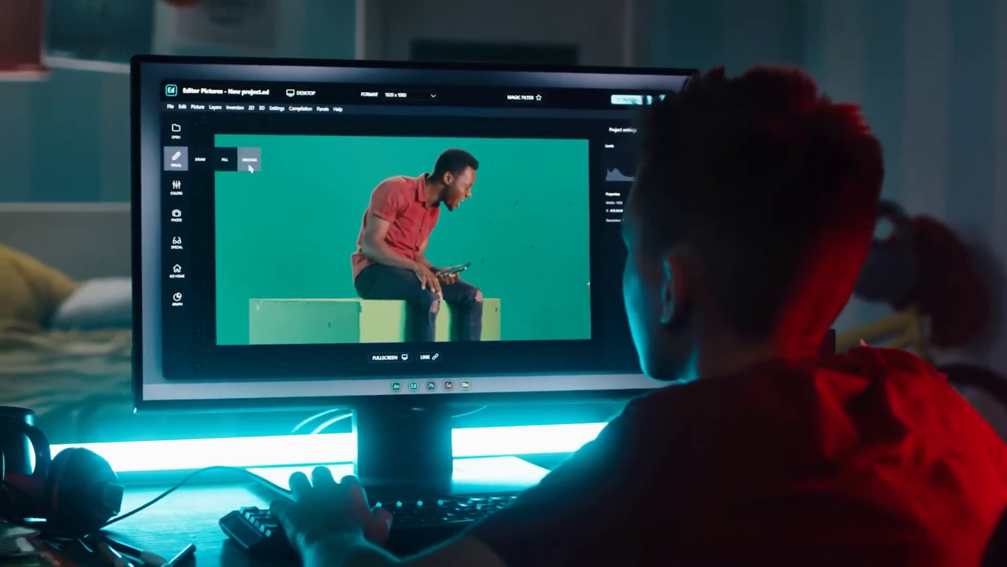
{"action": "left_click", "coordinate": [250, 160]}
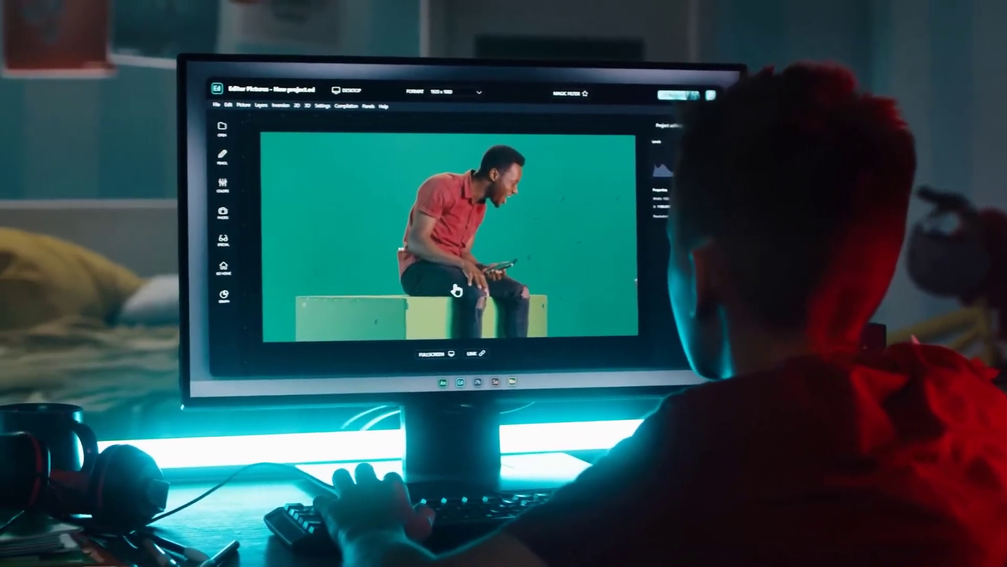
{"action": "left_click", "coordinate": [462, 242]}
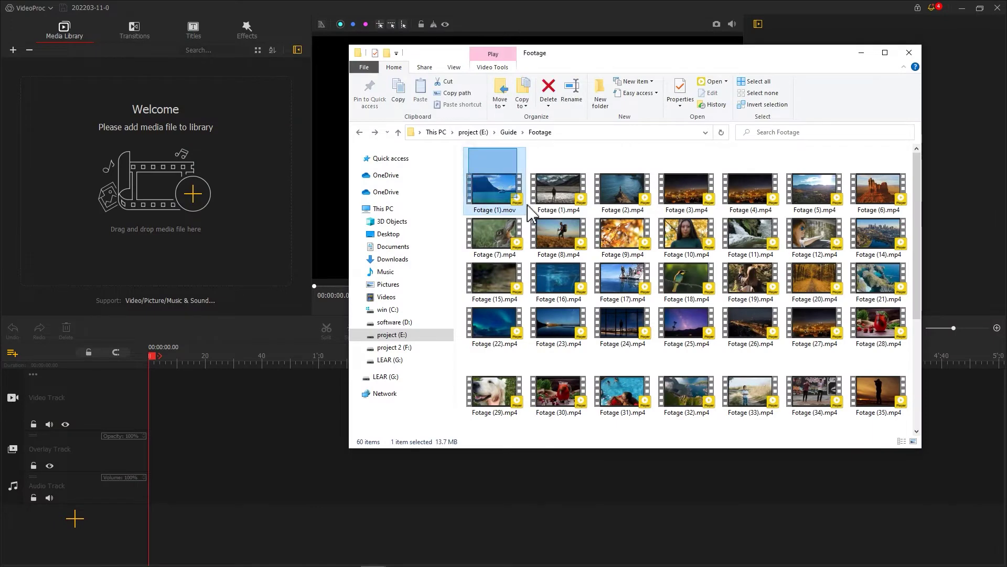
- Select all 60 Footage clips and drag them into VideoProc's Media Library
{"action": "left_click_drag", "start_coordinate": [527, 212], "coordinate": [887, 494]}
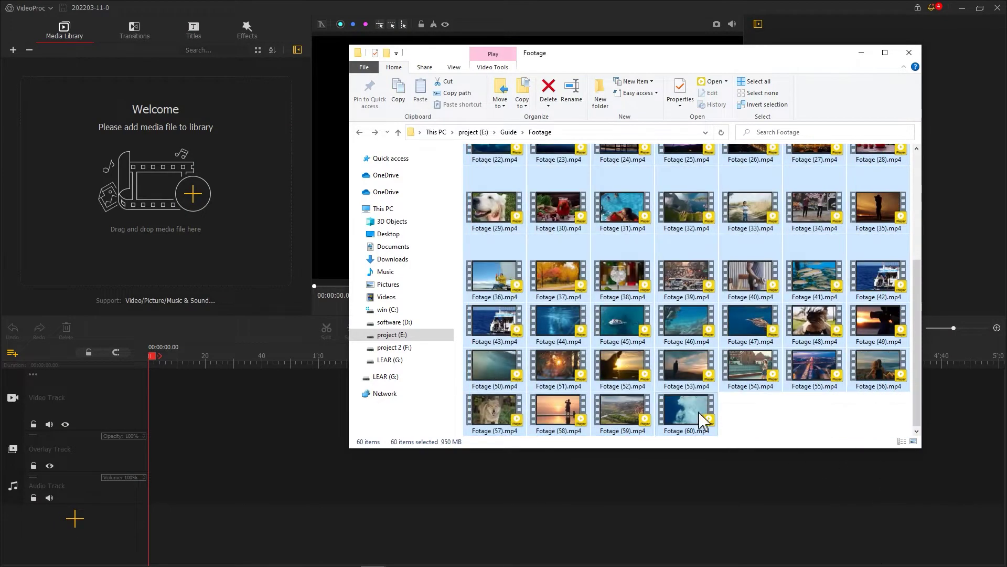
{"action": "left_click_drag", "start_coordinate": [290, 233], "coordinate": [236, 227]}
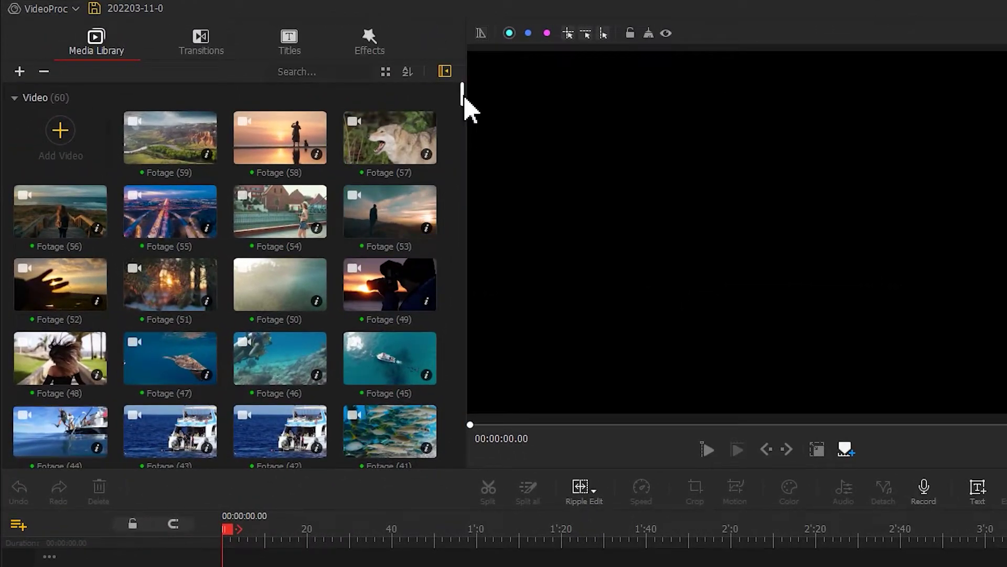
{"action": "left_click_drag", "start_coordinate": [464, 98], "coordinate": [473, 284]}
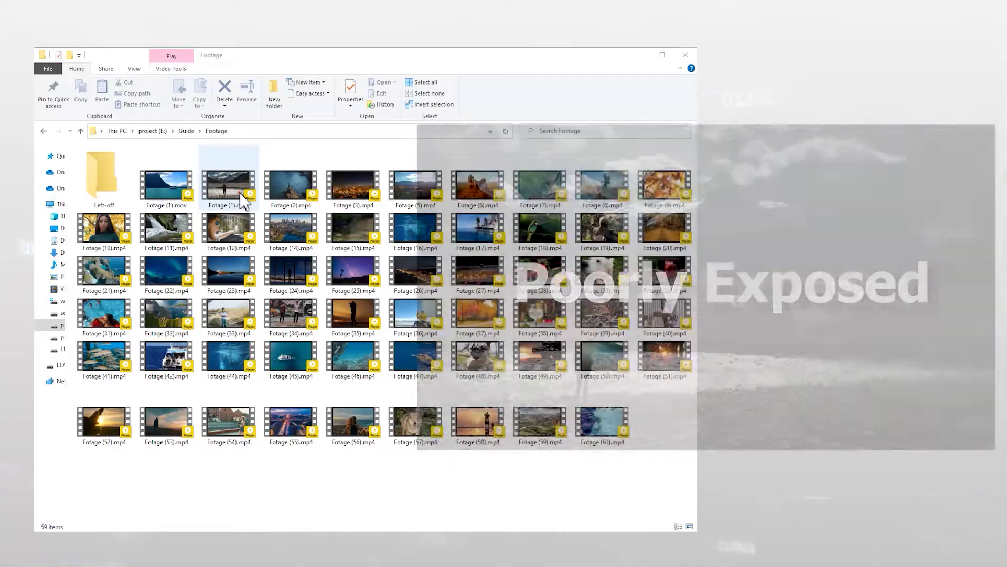
- Move rejected clips such as Fotage (1) and Fotage (28) into the Left-off folder
{"action": "left_click_drag", "start_coordinate": [241, 199], "coordinate": [213, 196]}
{"action": "left_click_drag", "start_coordinate": [115, 196], "coordinate": [114, 196]}
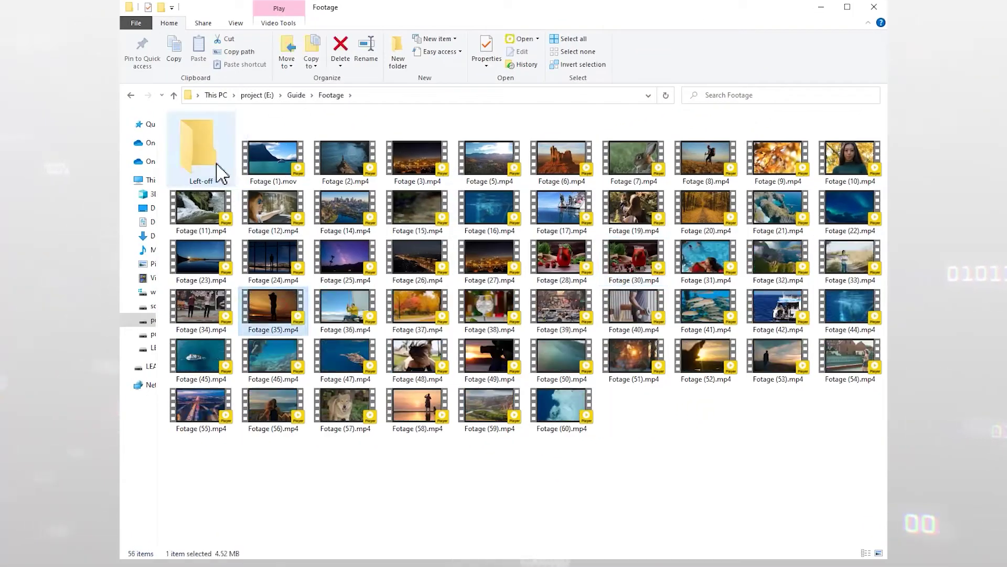
{"action": "left_click_drag", "start_coordinate": [220, 172], "coordinate": [221, 171]}
{"action": "left_click_drag", "start_coordinate": [417, 360], "coordinate": [225, 169]}
{"action": "left_click_drag", "start_coordinate": [417, 309], "coordinate": [225, 169]}
{"action": "left_click_drag", "start_coordinate": [561, 260], "coordinate": [220, 157]}
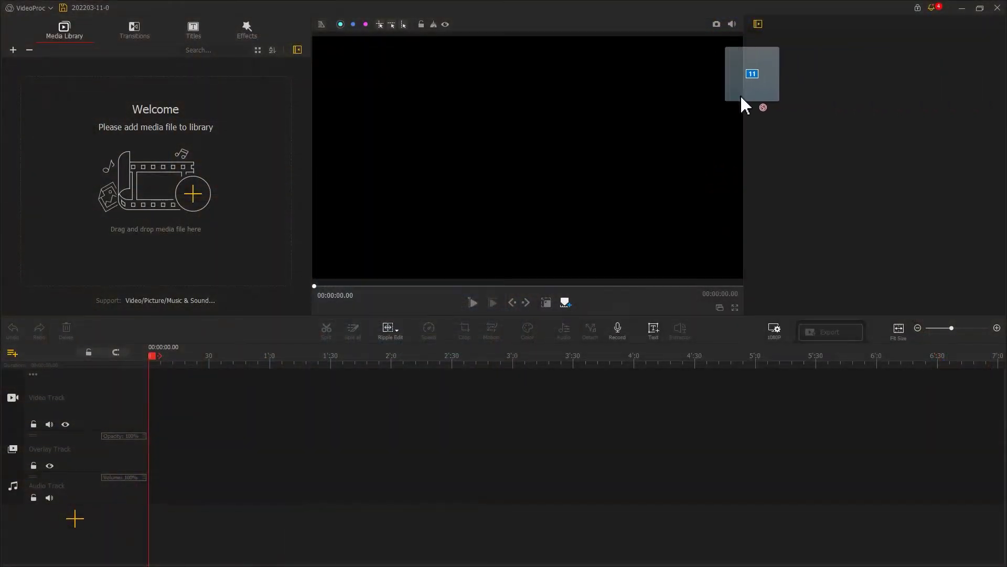
- Import the 11 kept clips into the Media Library and bring up the sort options
{"action": "left_click_drag", "start_coordinate": [202, 185], "coordinate": [201, 185]}
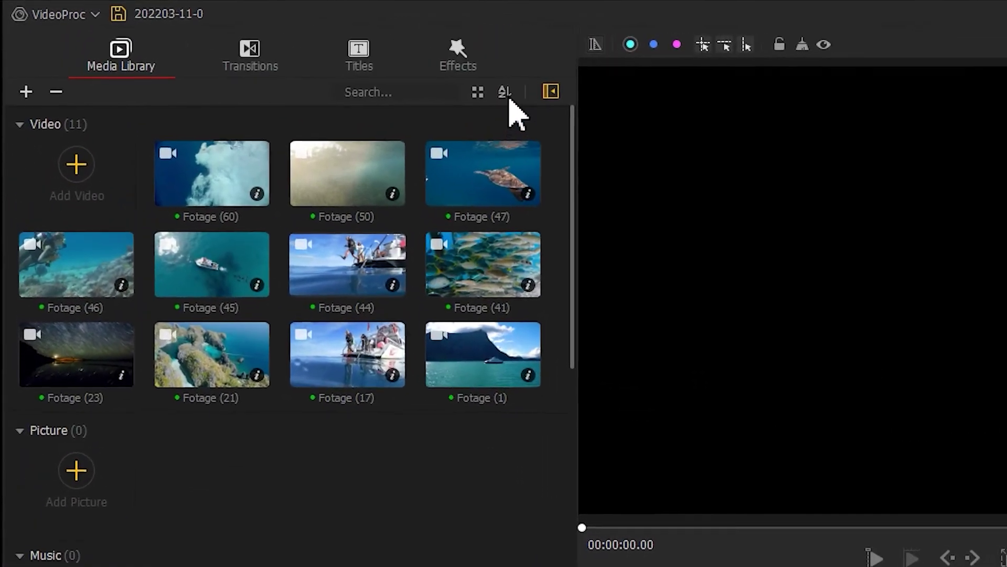
{"action": "left_click", "coordinate": [506, 97]}
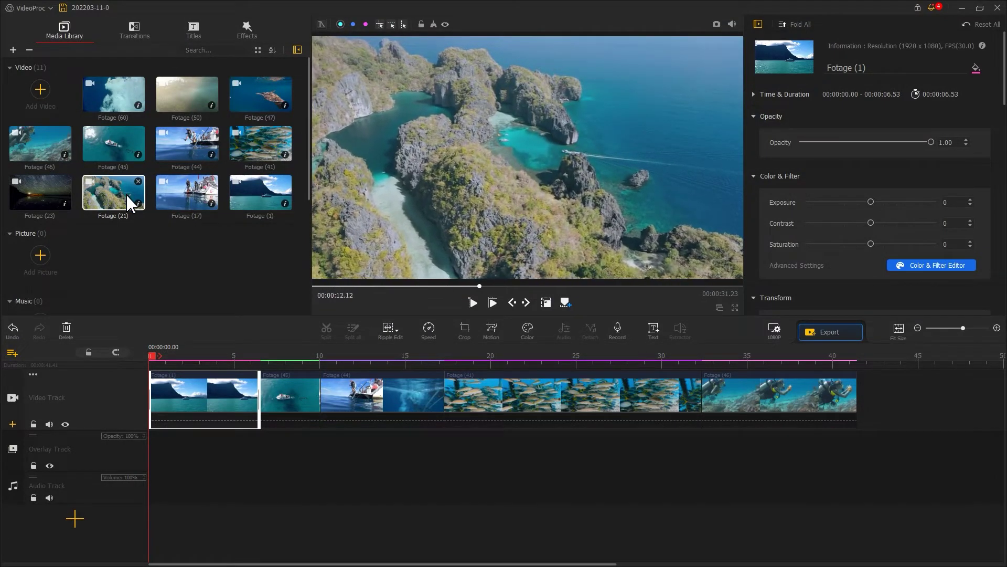
- Place Fotage (21) at the start of the video track and scrub through it
{"action": "left_click_drag", "start_coordinate": [129, 202], "coordinate": [172, 385]}
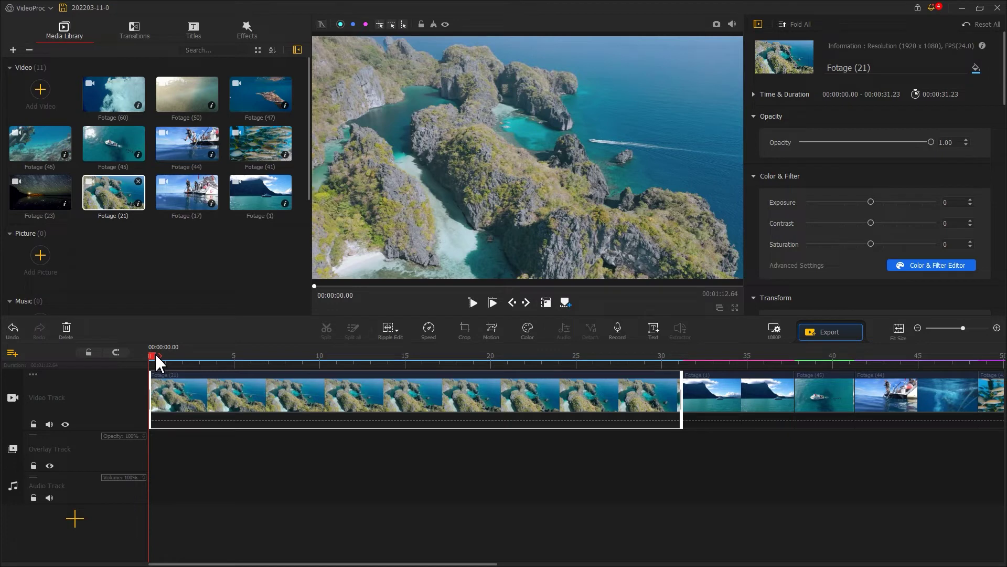
{"action": "left_click_drag", "start_coordinate": [157, 362], "coordinate": [653, 391]}
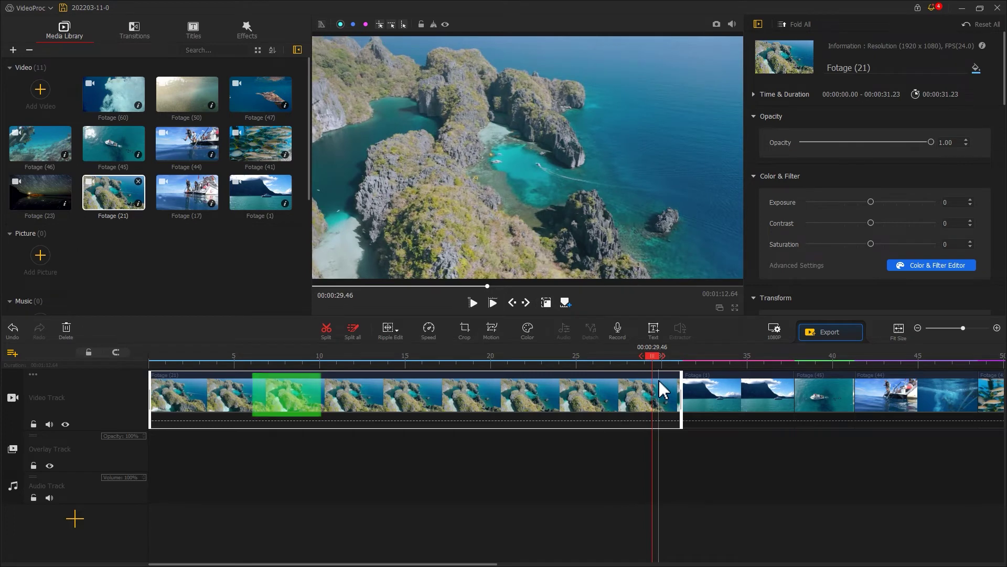
{"action": "left_click", "coordinate": [153, 360]}
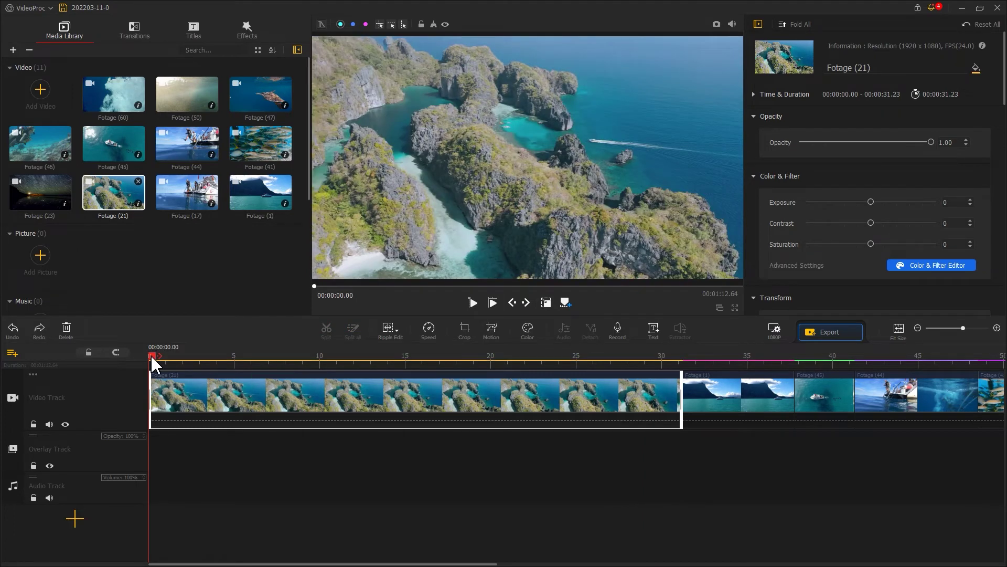
- Move Fotage (21) to the overlay track and split it at 00:00:06.03 and 00:00:10.06
{"action": "left_click_drag", "start_coordinate": [233, 393], "coordinate": [217, 466]}
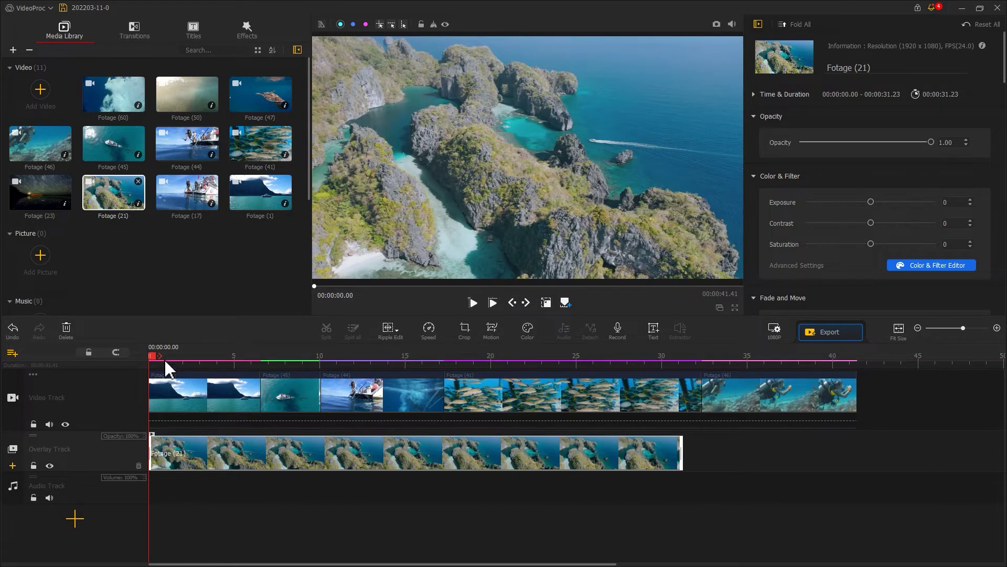
{"action": "left_click_drag", "start_coordinate": [156, 361], "coordinate": [251, 357]}
{"action": "key", "text": "ctrl+b"}
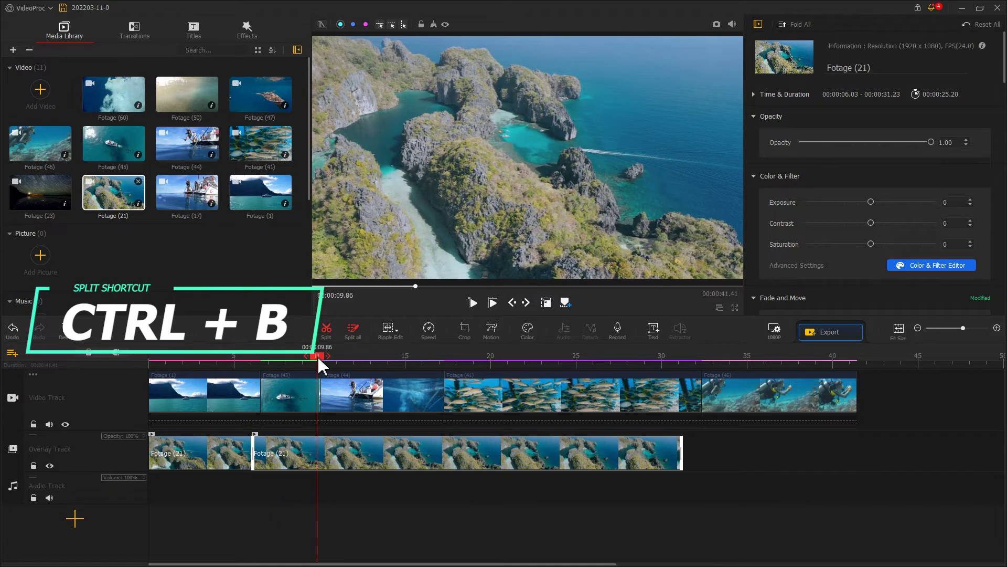
{"action": "left_click", "coordinate": [322, 363]}
{"action": "key", "text": "ctrl+b"}
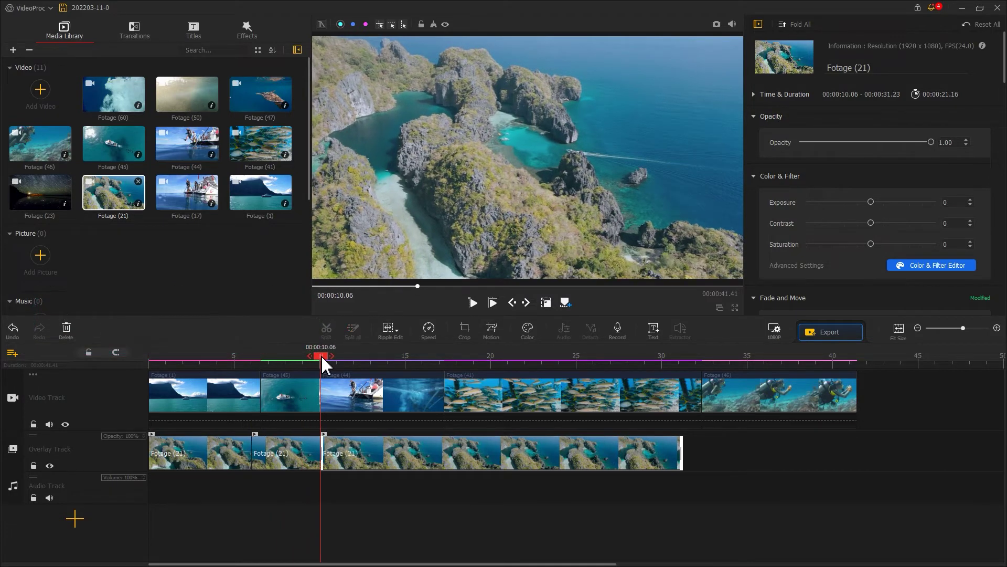
- Delete the leading and trailing pieces, keeping only the 6.03–10.06 snippet
{"action": "right_click", "coordinate": [344, 454]}
{"action": "left_click", "coordinate": [373, 540]}
{"action": "right_click", "coordinate": [228, 454]}
{"action": "left_click", "coordinate": [260, 549]}
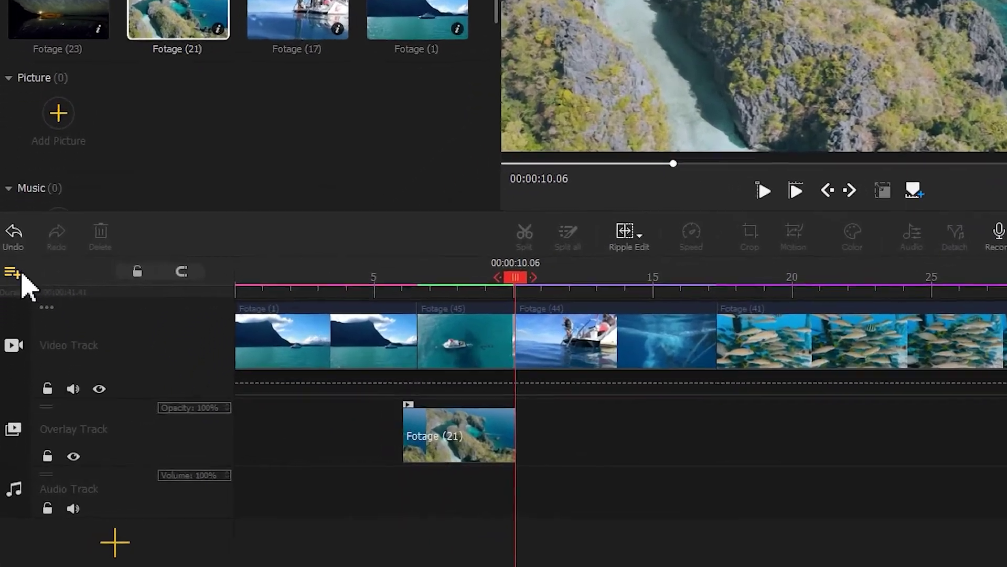
- Add Overlay Track1 at 0% opacity and drop the 6.03–10.06 Fotage (21) snippet onto it
{"action": "left_click", "coordinate": [12, 353]}
{"action": "left_click", "coordinate": [32, 256]}
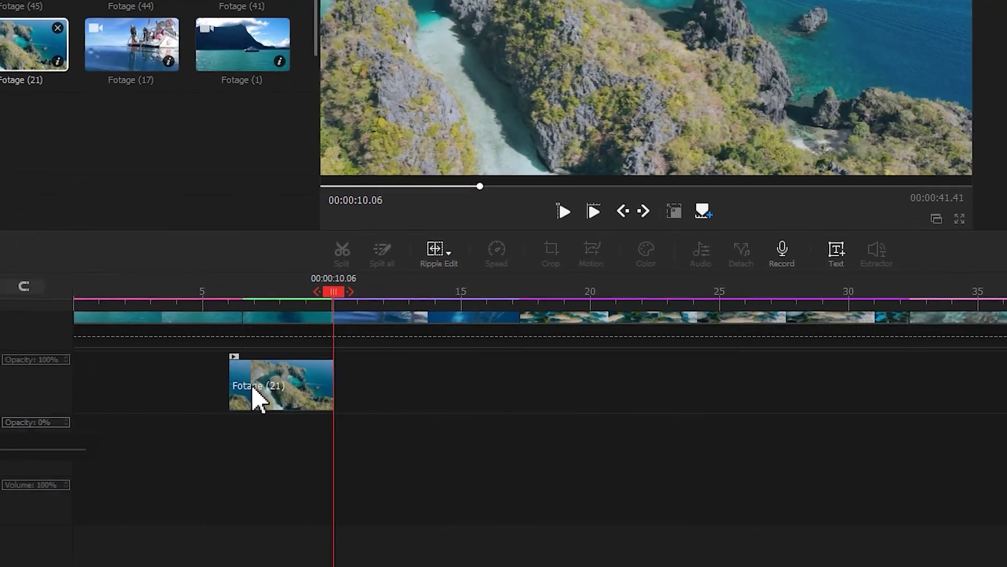
{"action": "left_click_drag", "start_coordinate": [488, 369], "coordinate": [510, 449]}
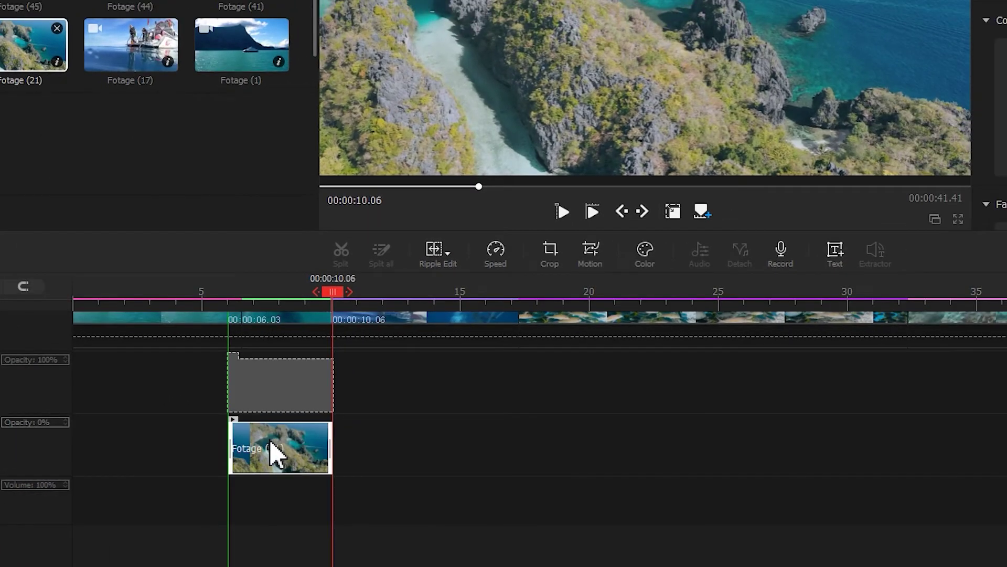
{"action": "left_click_drag", "start_coordinate": [271, 443], "coordinate": [271, 443]}
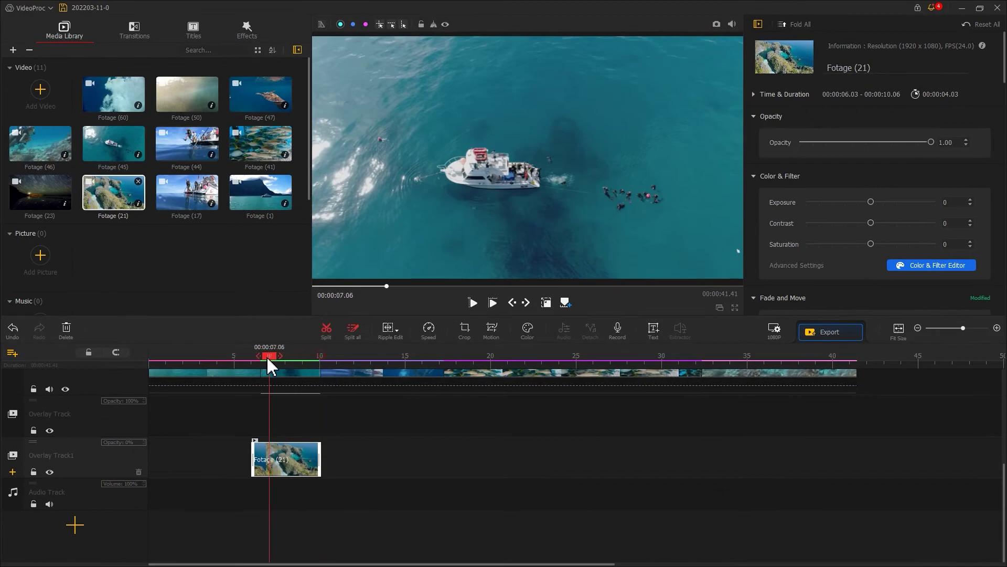
{"action": "left_click_drag", "start_coordinate": [268, 360], "coordinate": [425, 382]}
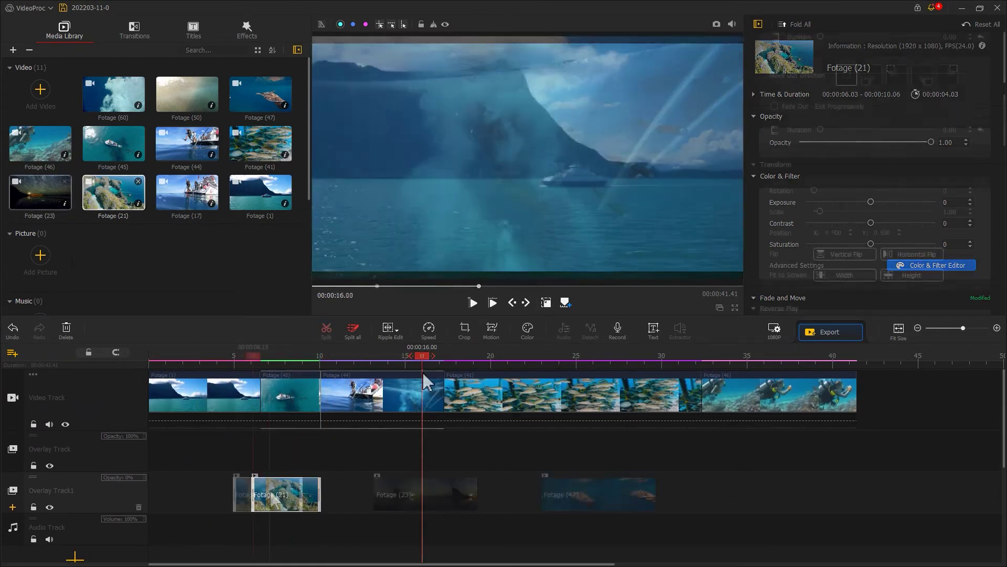
- Put the Fotage (21) snippet at the video track start and hide Overlay Track1
{"action": "left_click_drag", "start_coordinate": [273, 493], "coordinate": [180, 398]}
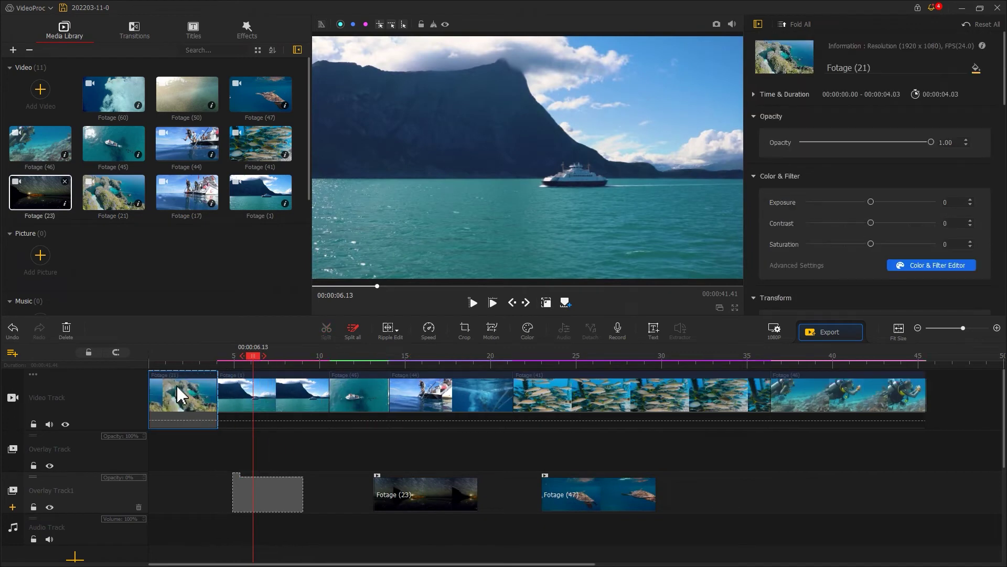
{"action": "left_click_drag", "start_coordinate": [250, 361], "coordinate": [159, 364]}
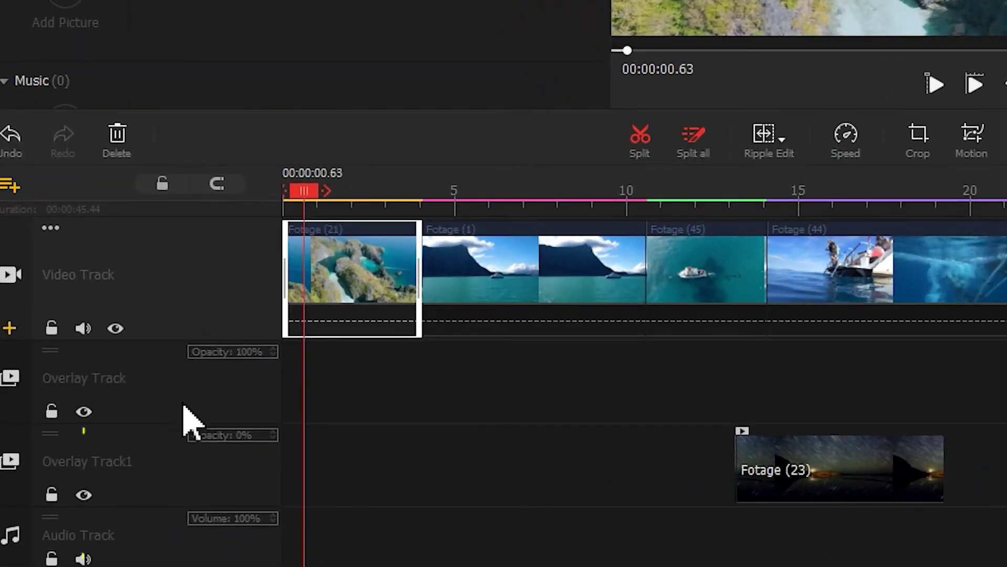
{"action": "left_click", "coordinate": [84, 495]}
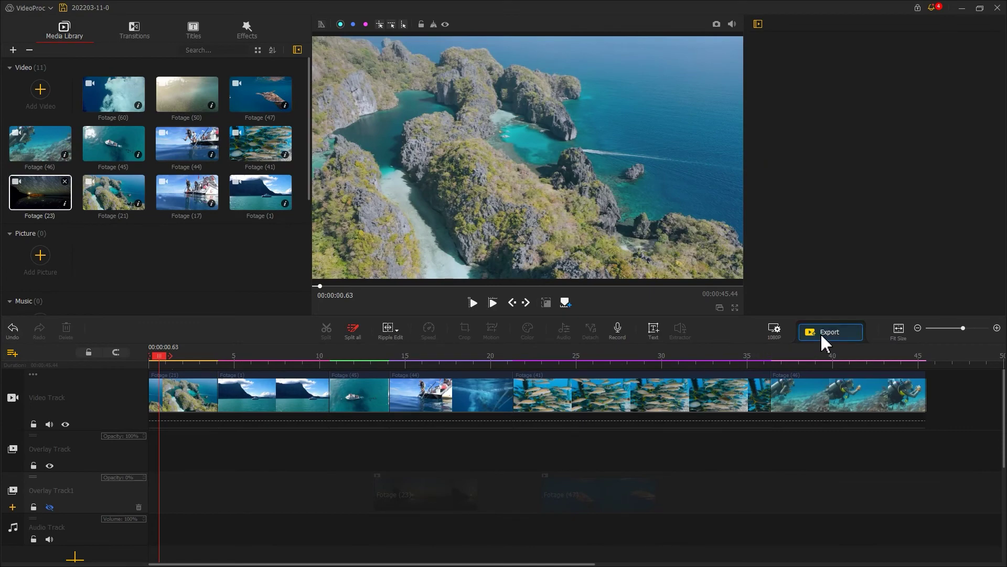
- Open the Export Settings dialog, showing MP4, 1920×1080 H.264 at 30 FPS, Medium quality
{"action": "left_click", "coordinate": [821, 336]}
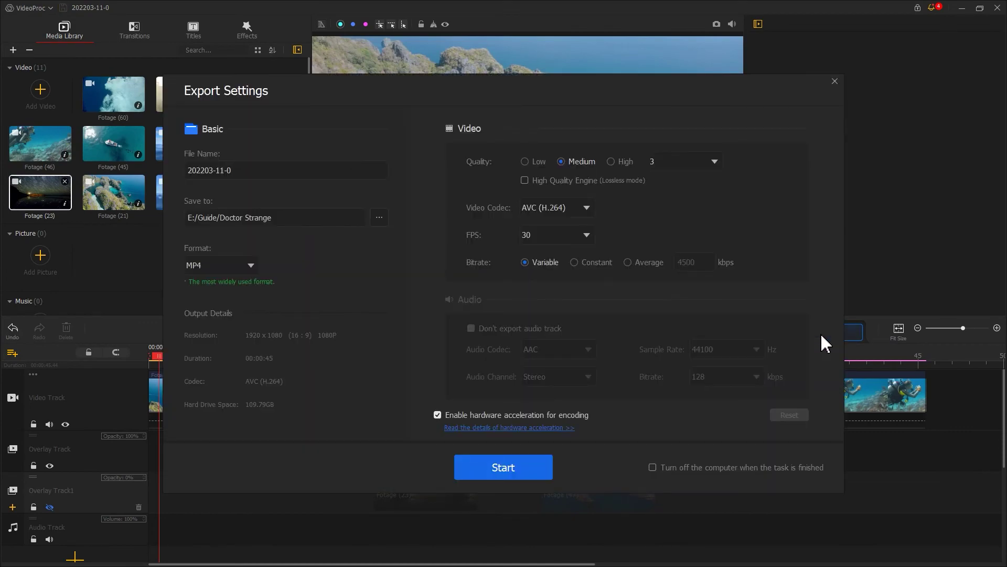